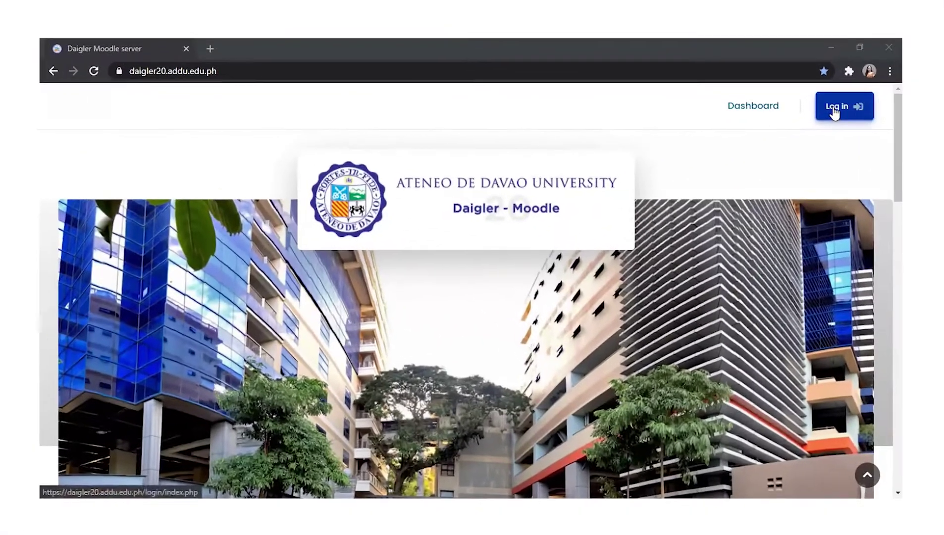
Log in to the Daigler Moodle site with the account's username and password
click(843, 105)
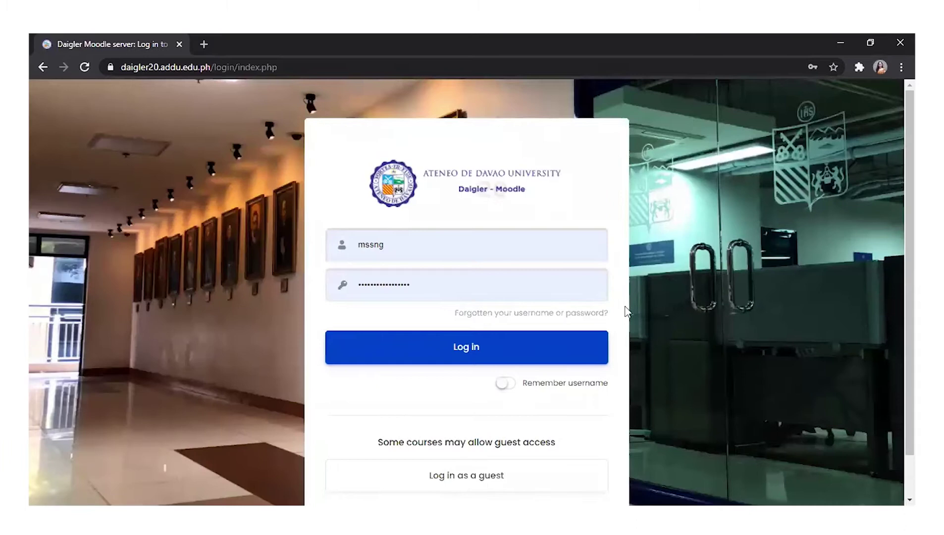
click(563, 347)
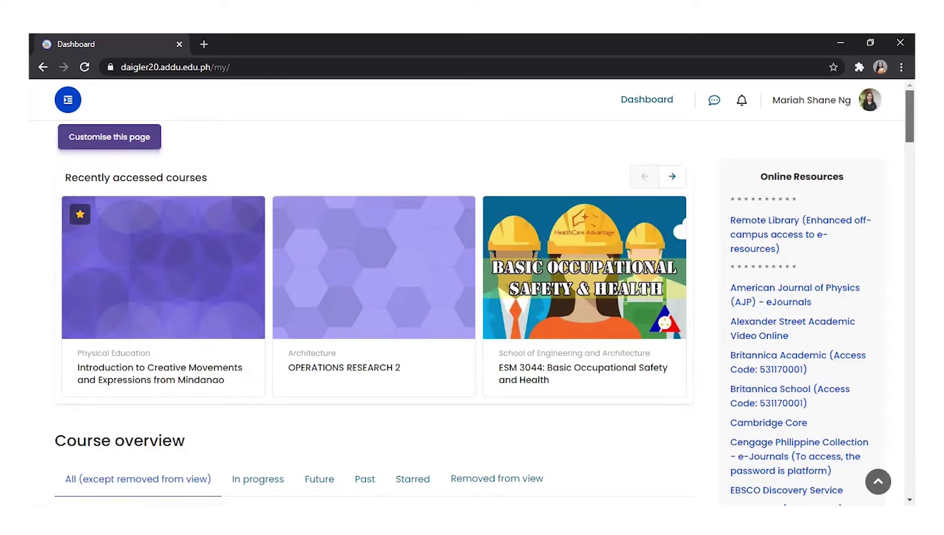
scroll(466, 293, down, 3)
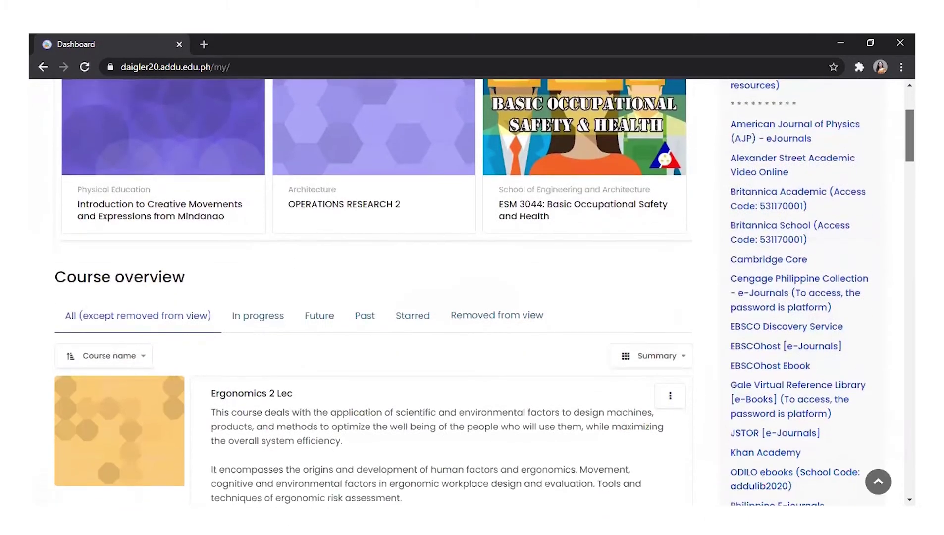
scroll(466, 292, down, 8)
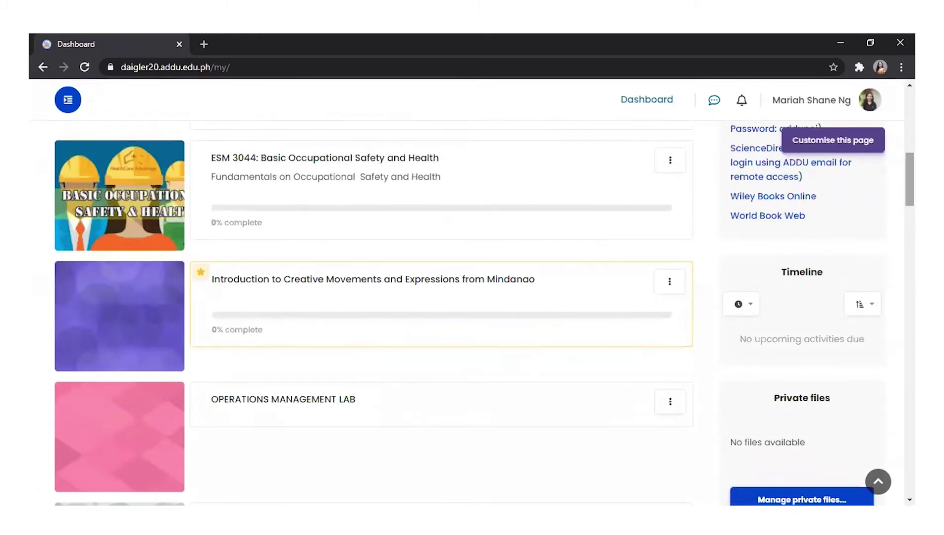
scroll(466, 292, down, 2)
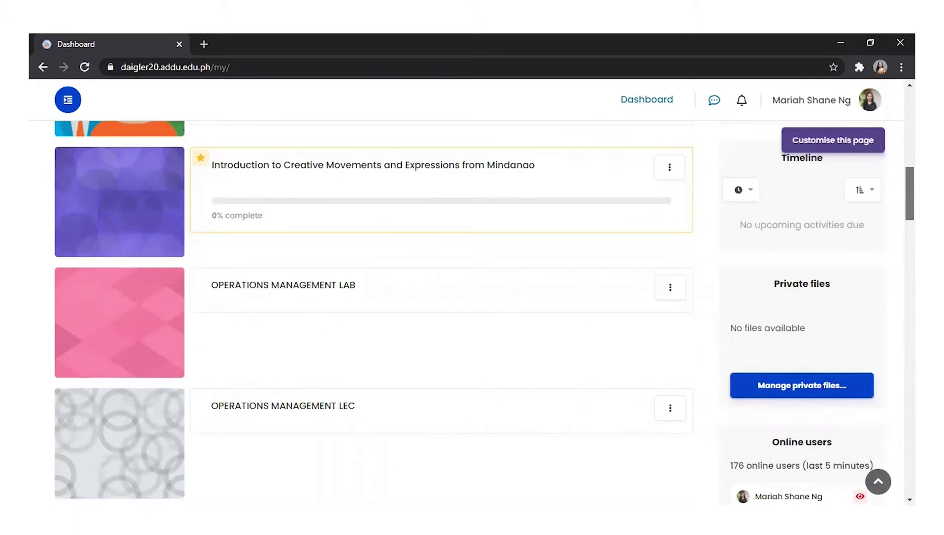
scroll(466, 292, down, 3)
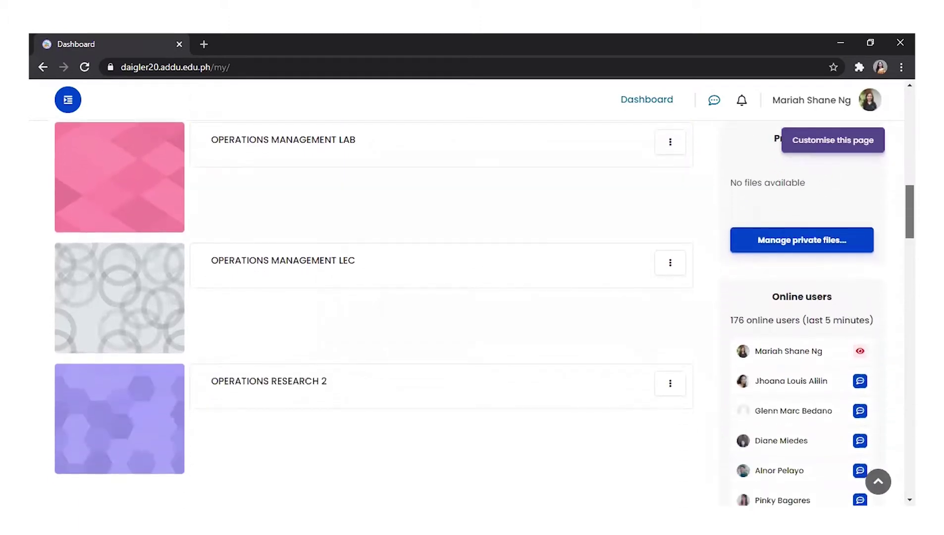
scroll(465, 292, down, 5)
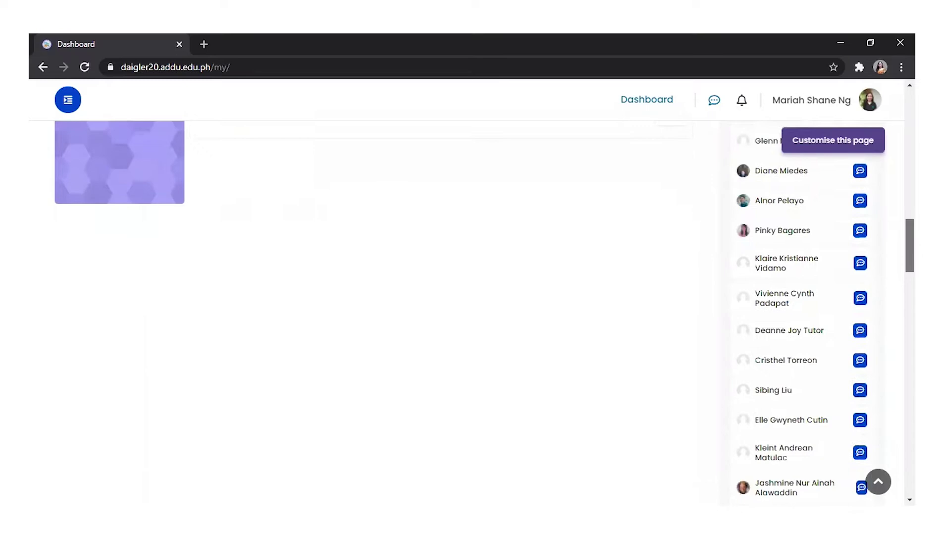
scroll(466, 292, down, 20)
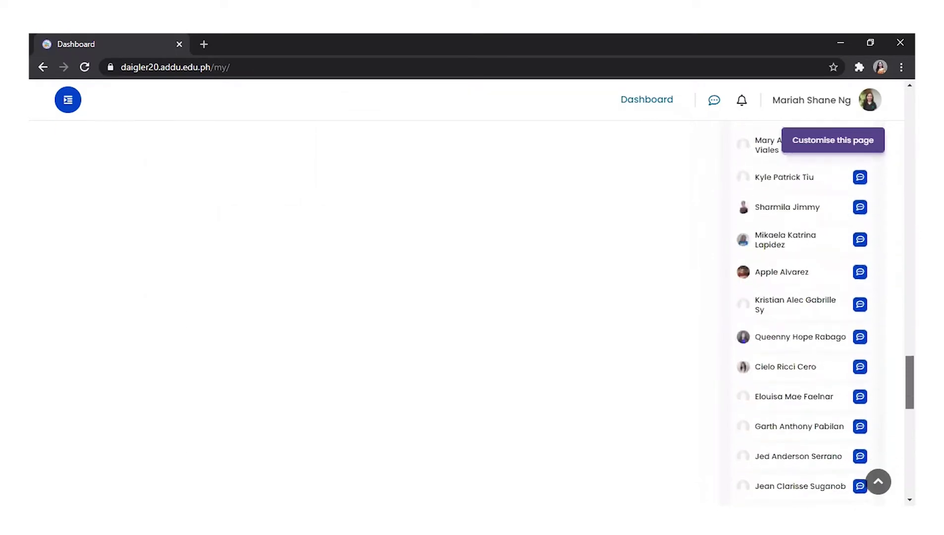
scroll(466, 292, down, 9)
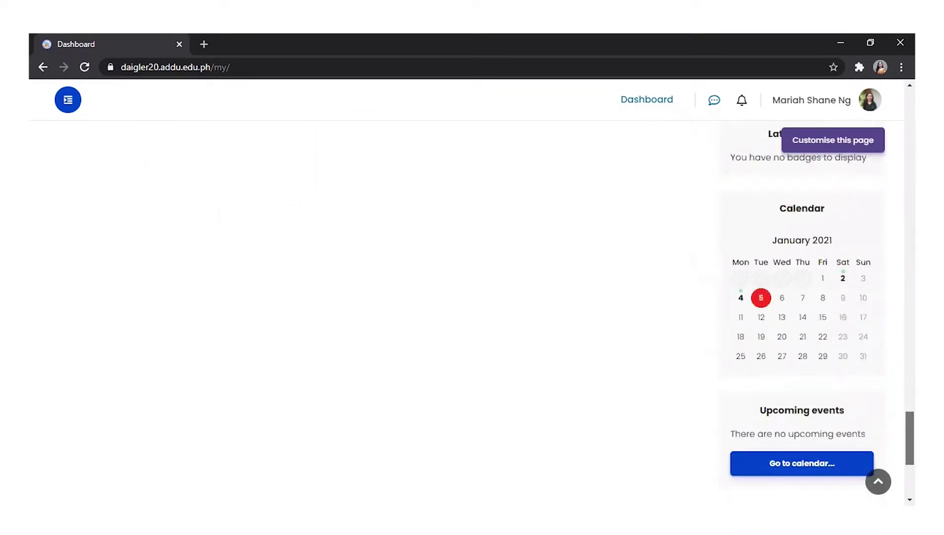
scroll(465, 292, down, 1)
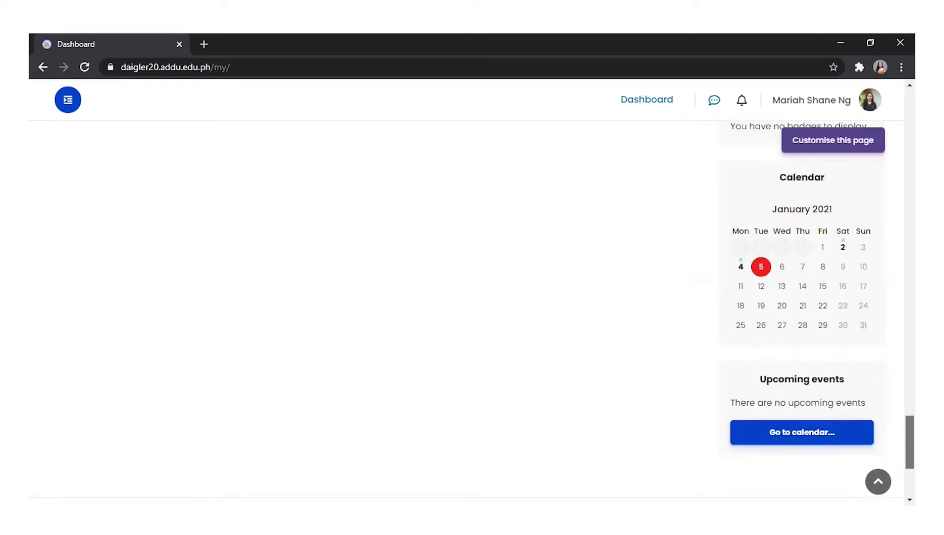
scroll(466, 292, up, 20)
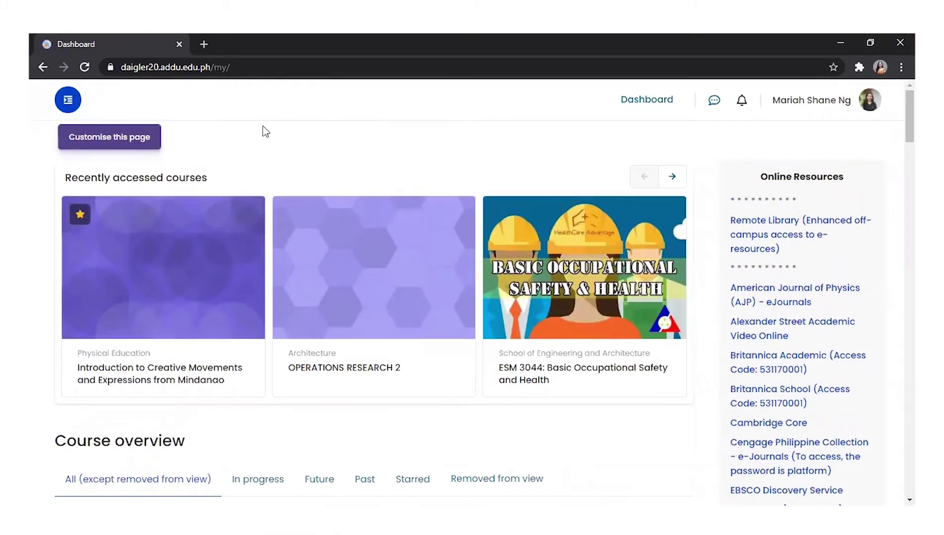
In customise mode, move Online Resources to the main column, Timeline below Private files, and Online users to the top
click(146, 141)
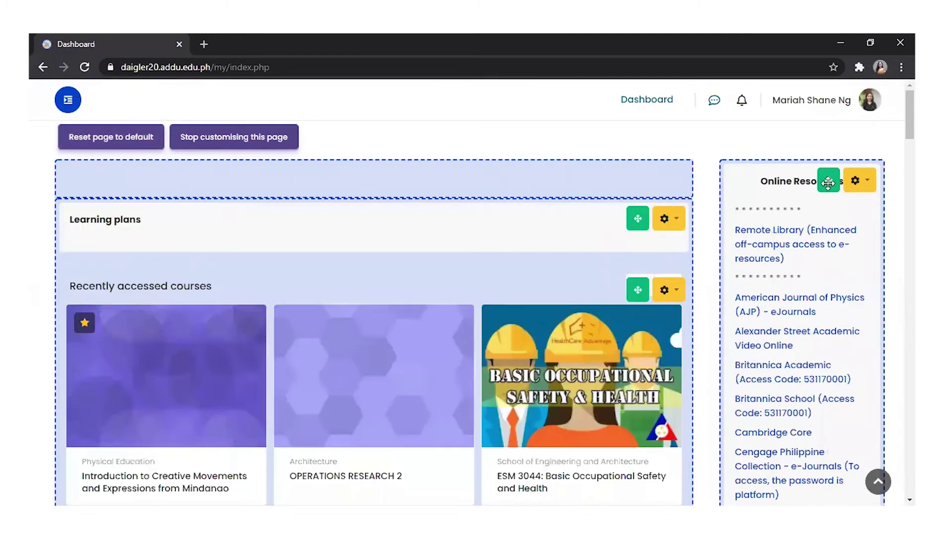
drag(828, 180, 593, 184)
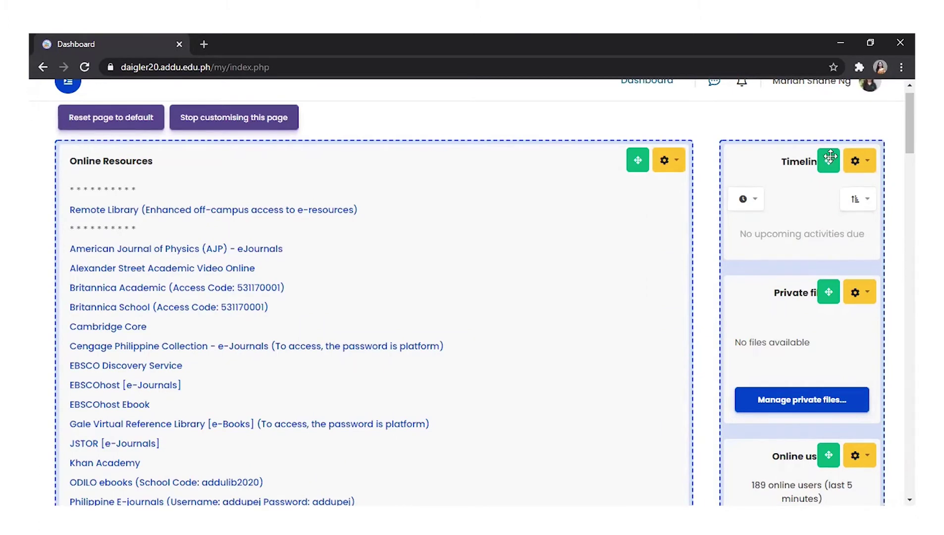
drag(830, 156, 823, 317)
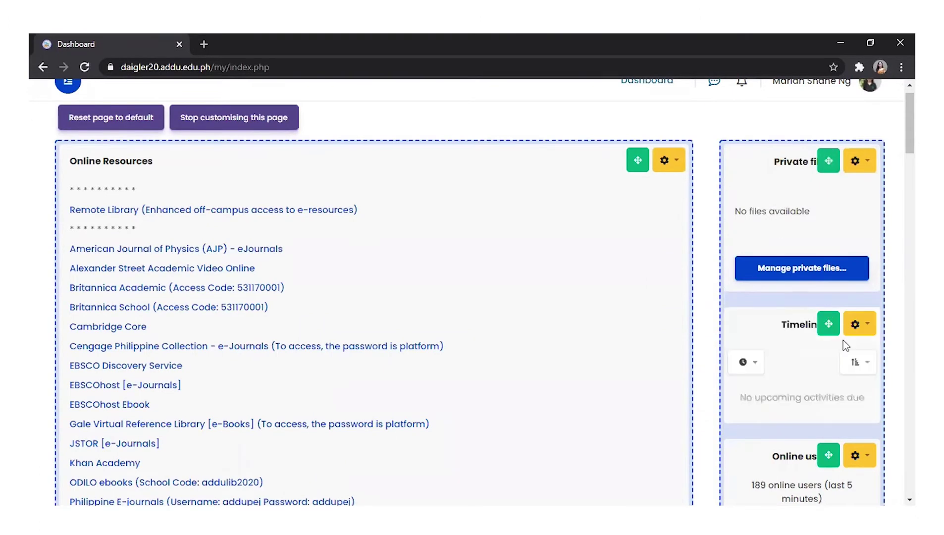
drag(826, 451, 811, 158)
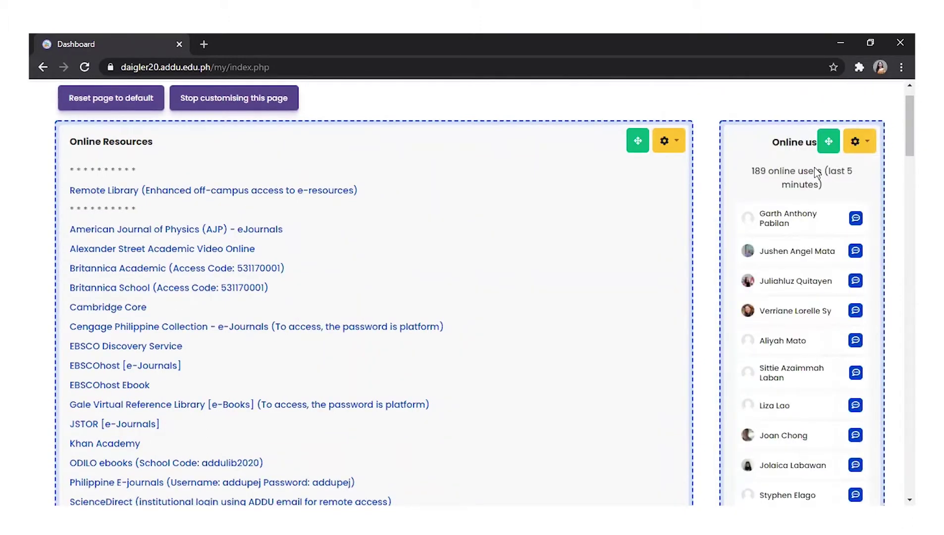
click(861, 142)
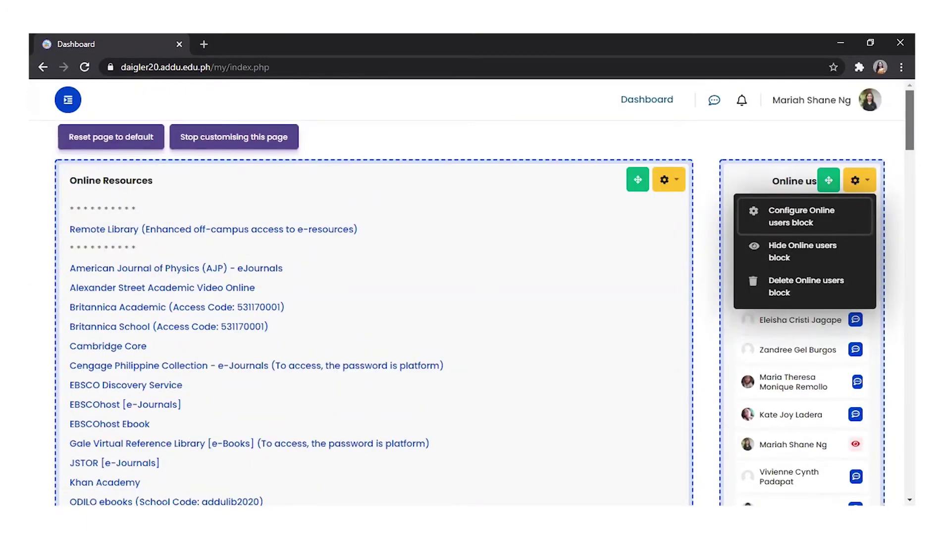
scroll(470, 297, down, 1)
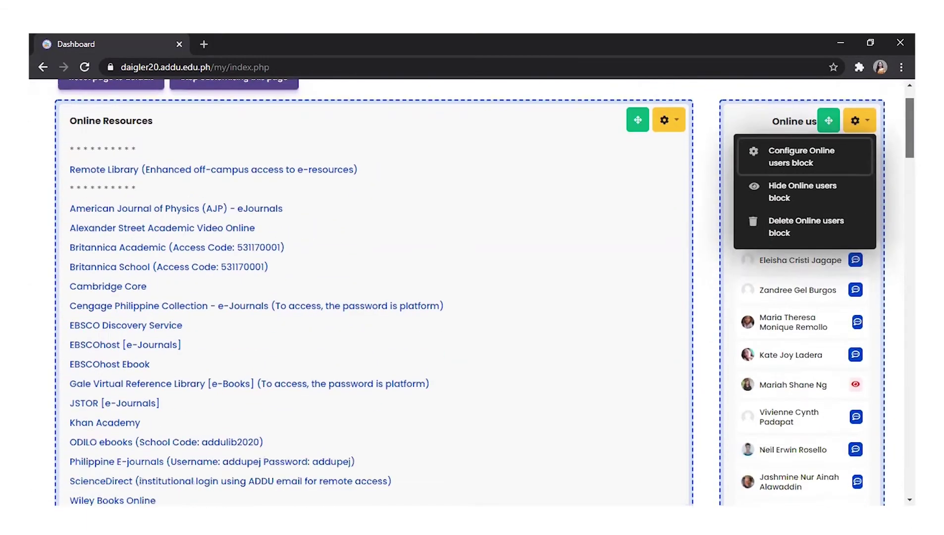
scroll(140, 480, down, 15)
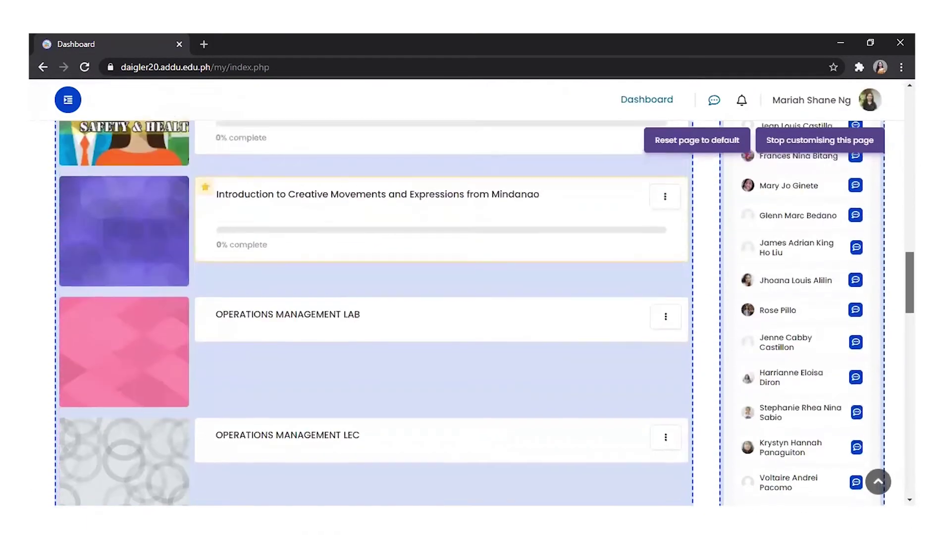
scroll(471, 297, down, 15)
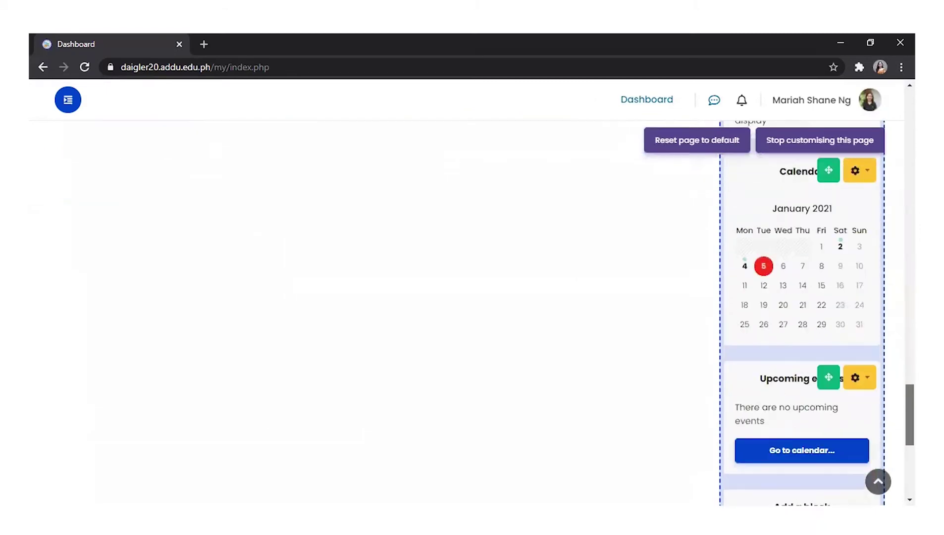
scroll(470, 297, down, 5)
scroll(852, 390, up, 2)
click(852, 389)
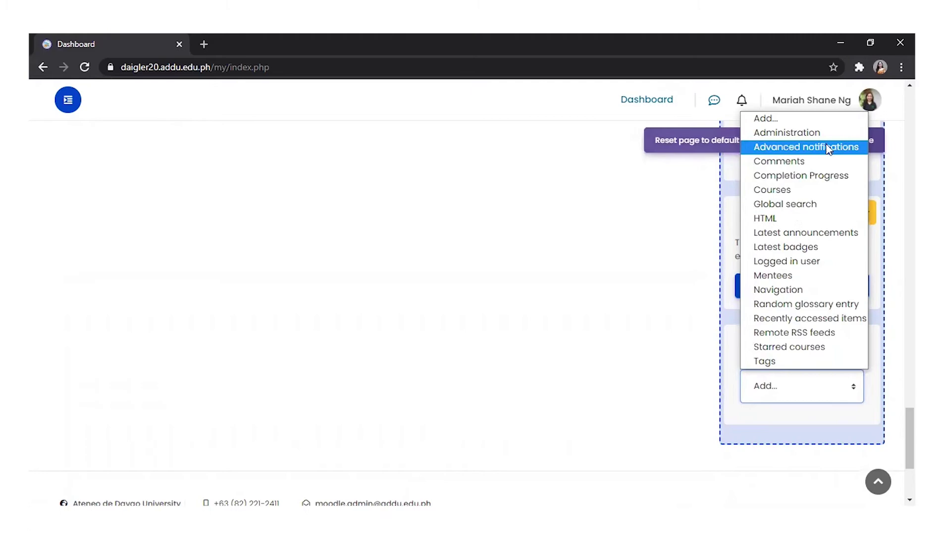
Leave customisation mode keeping the new block layout, then scroll down to the Course overview courses
click(825, 394)
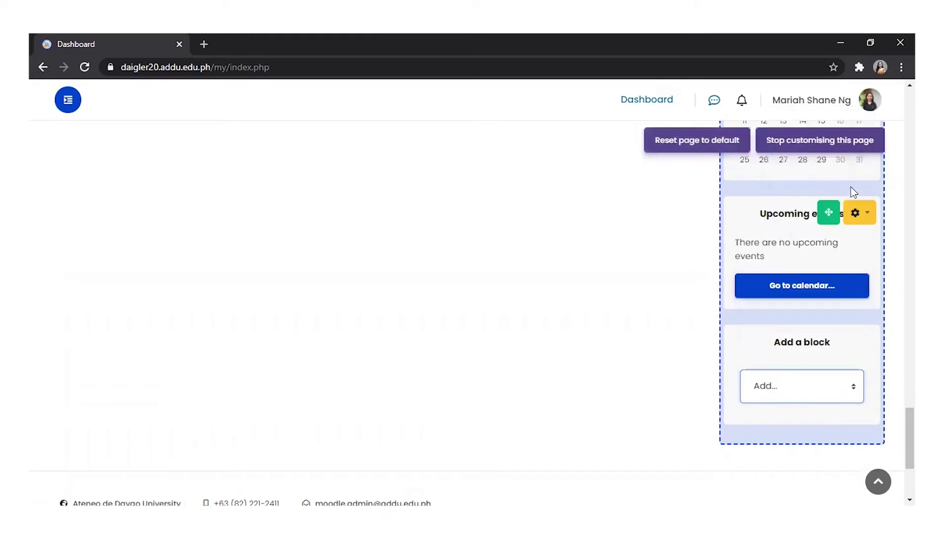
click(826, 147)
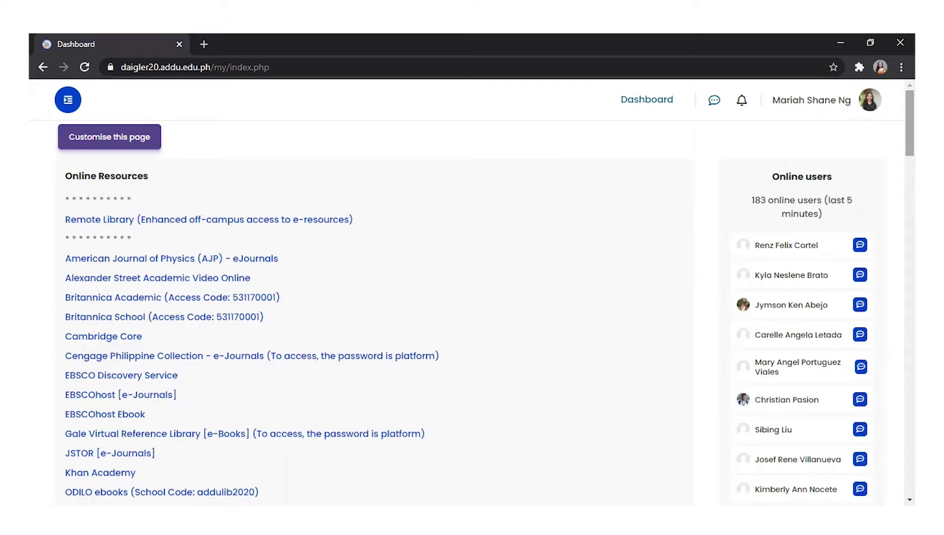
scroll(470, 312, down, 15)
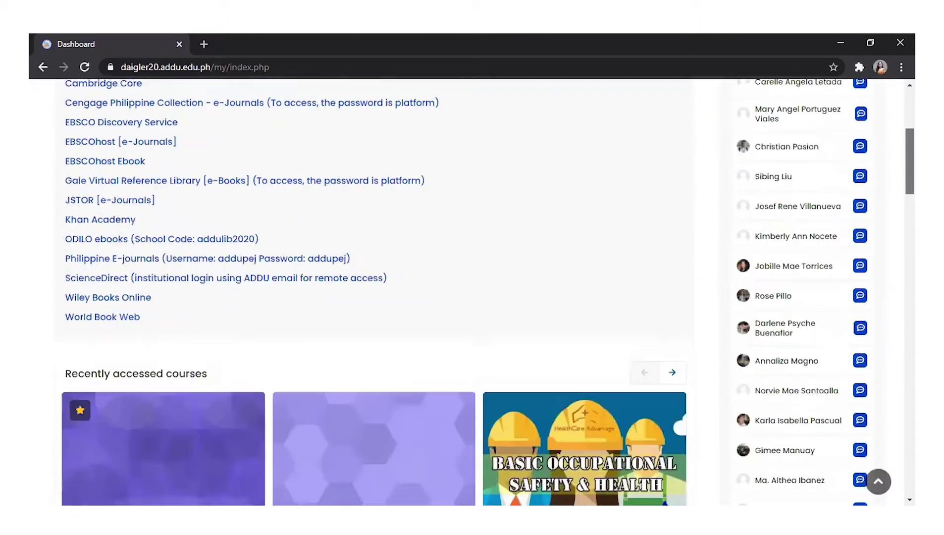
scroll(471, 312, up, 2)
scroll(470, 312, down, 3)
scroll(470, 311, down, 1)
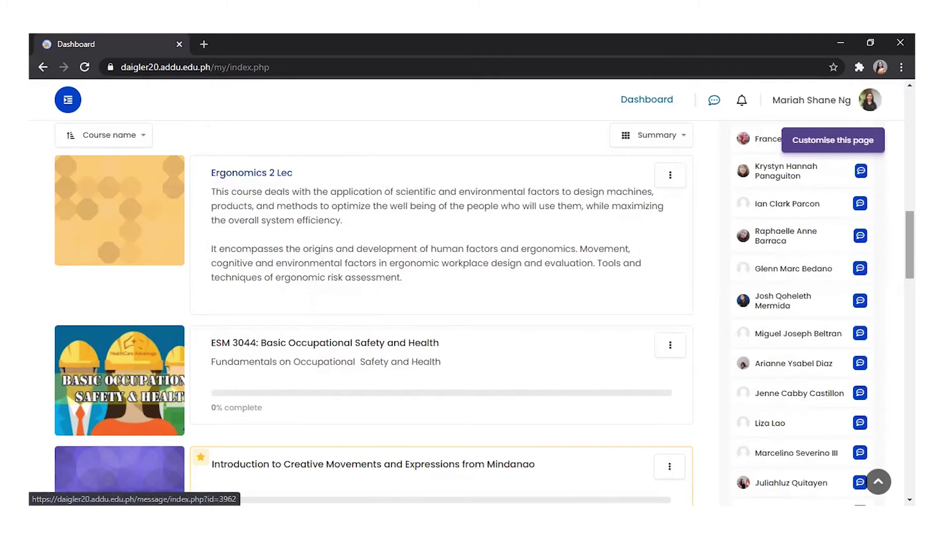
scroll(280, 183, down, 3)
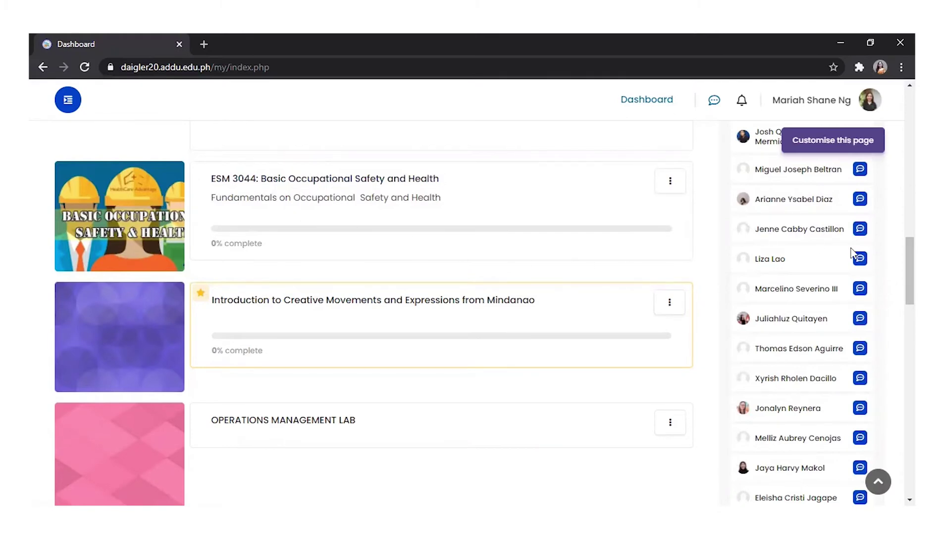
scroll(909, 267, up, 2)
scroll(485, 313, up, 4)
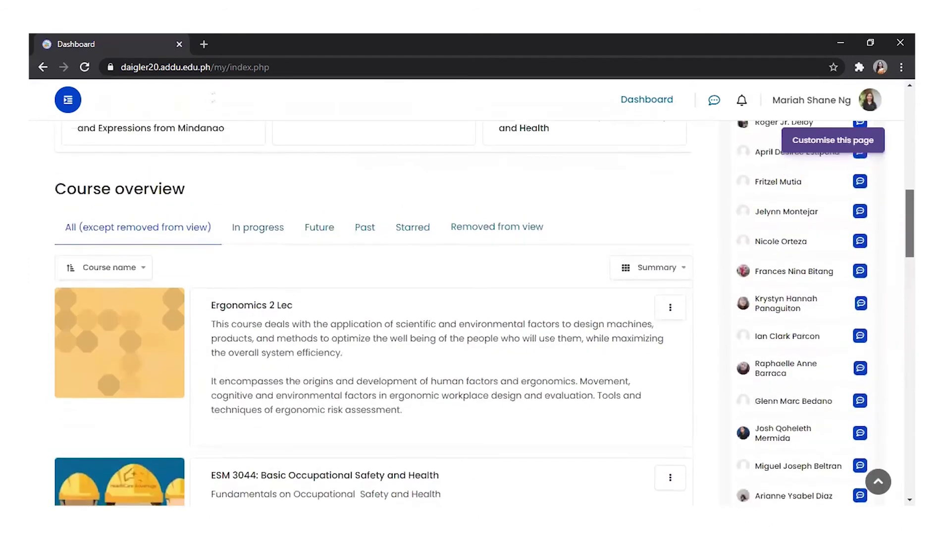
Under In progress, star Ergonomics 2 Lec and filter the overview to Starred courses
scroll(481, 200, up, 1)
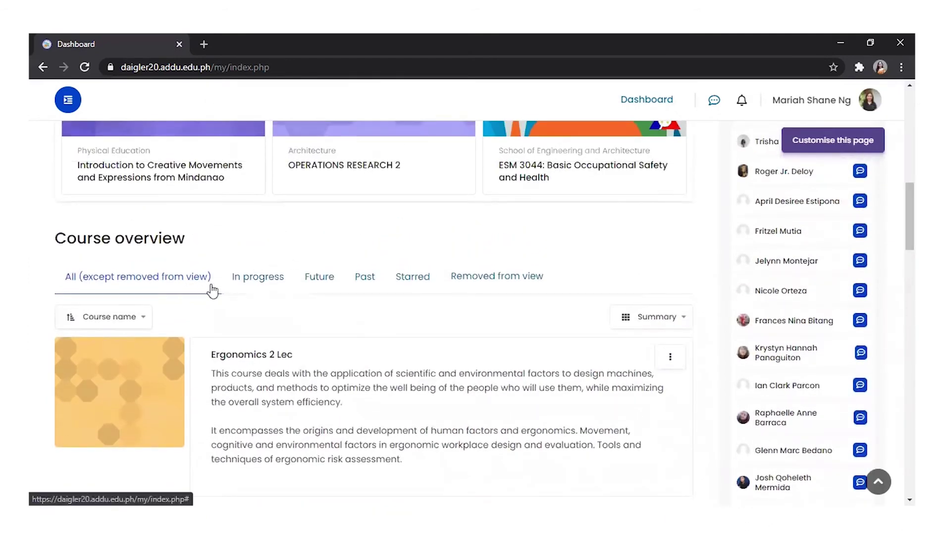
click(251, 287)
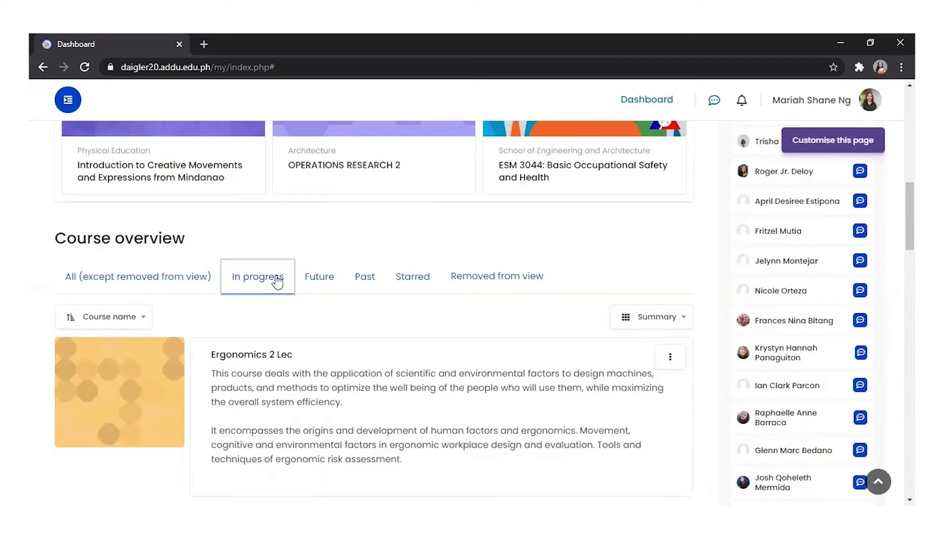
scroll(277, 283, down, 2)
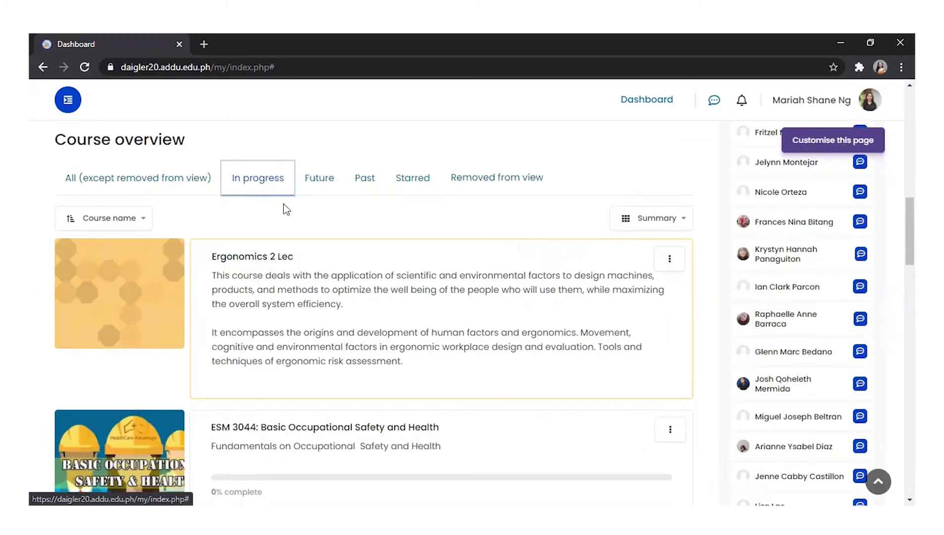
click(670, 260)
click(649, 290)
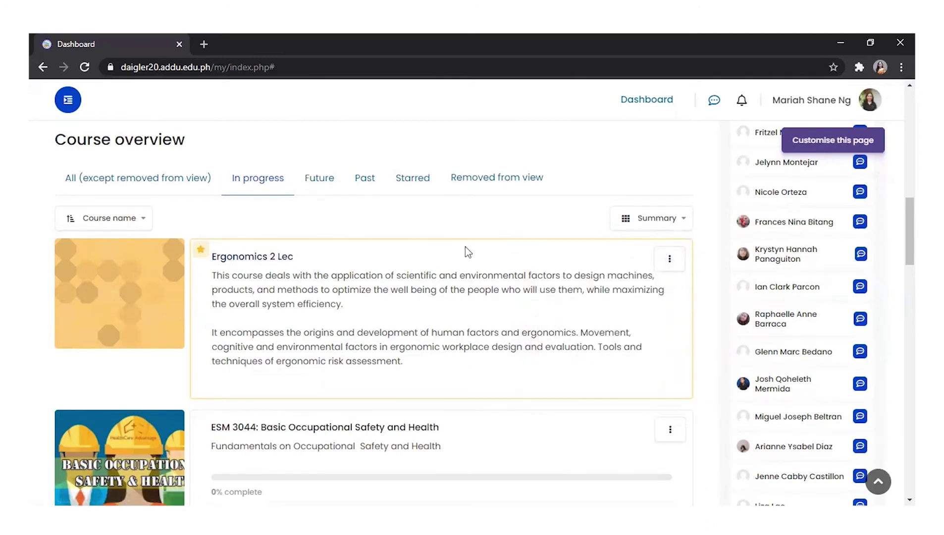
click(407, 185)
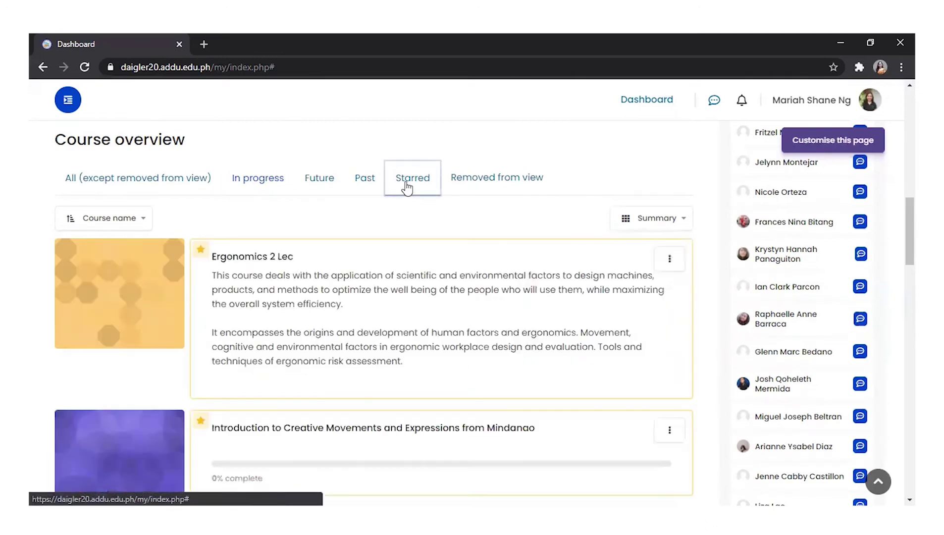
Remove Ergonomics 2 Lec from view, check the Removed from view filter, then switch back to All
scroll(545, 213, down, 1)
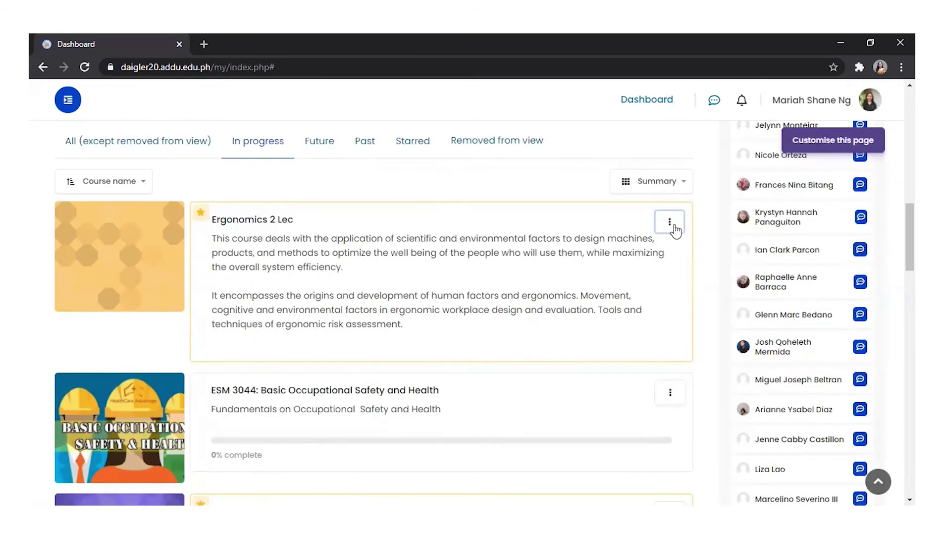
click(670, 222)
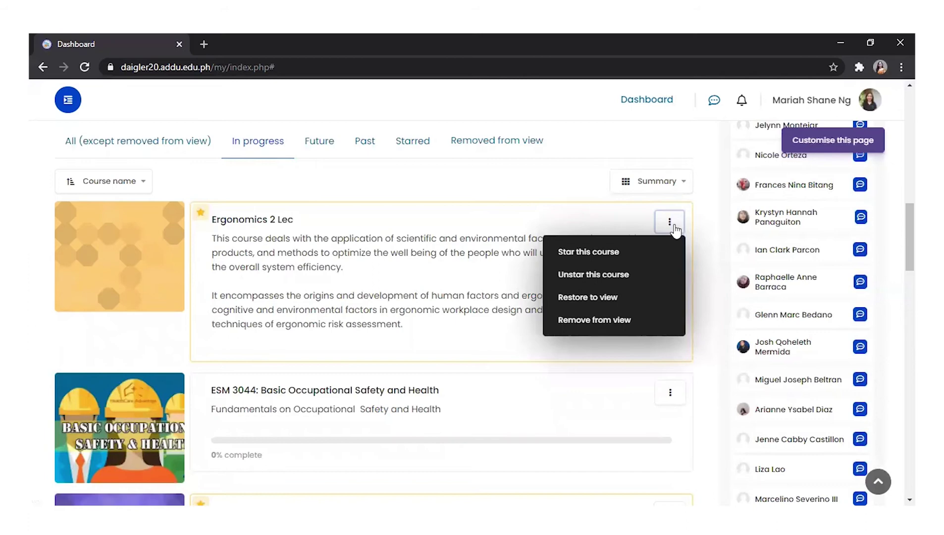
click(642, 320)
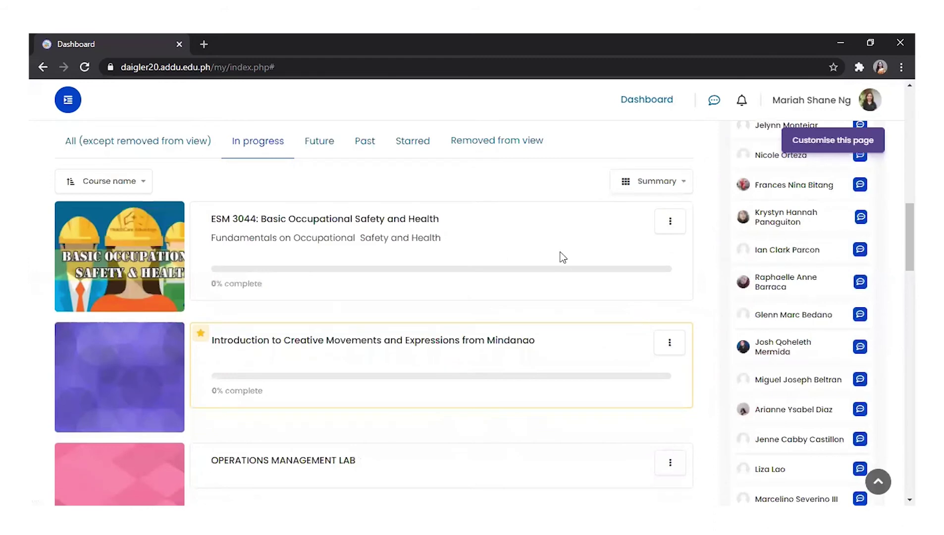
click(497, 148)
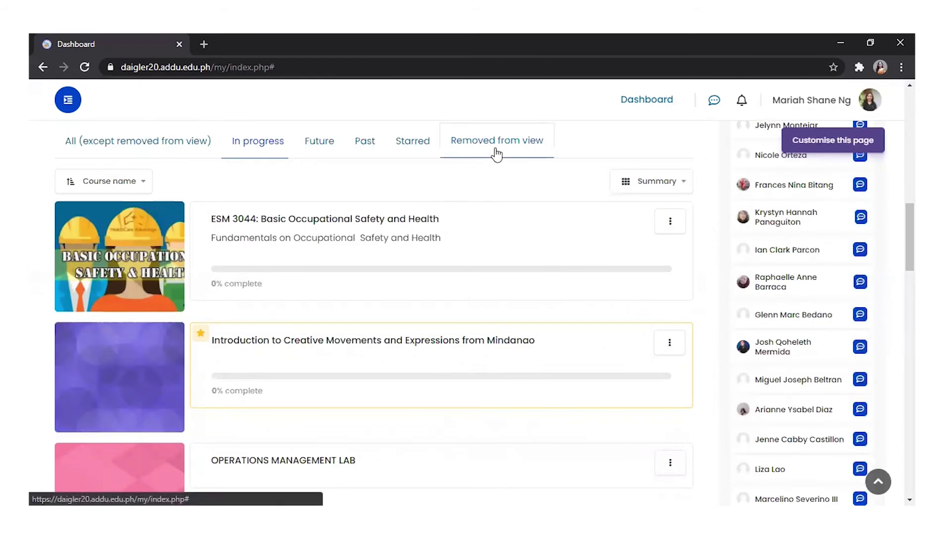
click(138, 141)
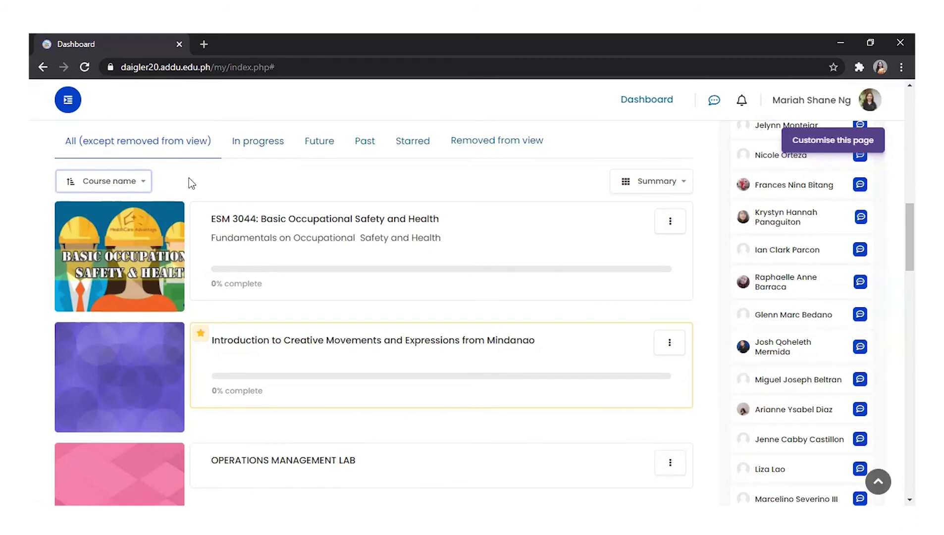
Check the Course name sort choices, then display the courses as Card and then as List
click(142, 183)
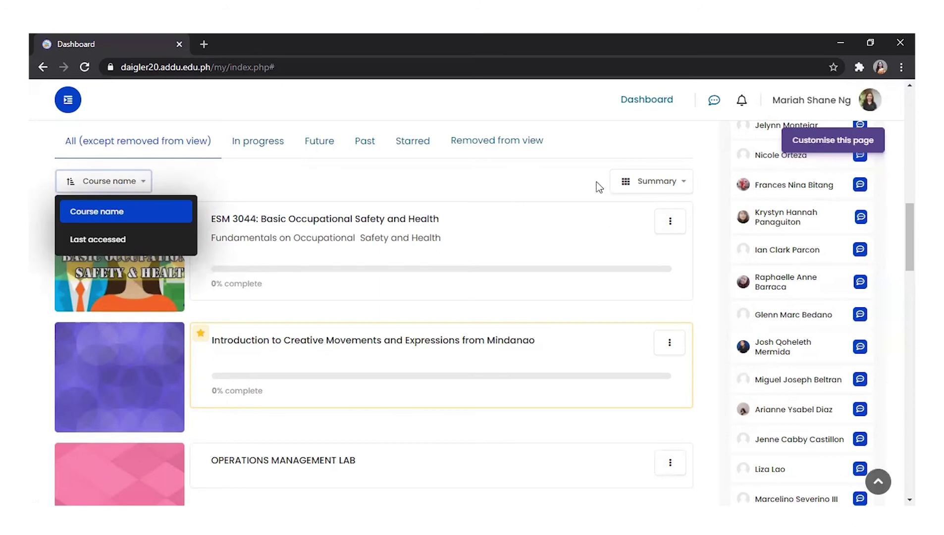
click(634, 185)
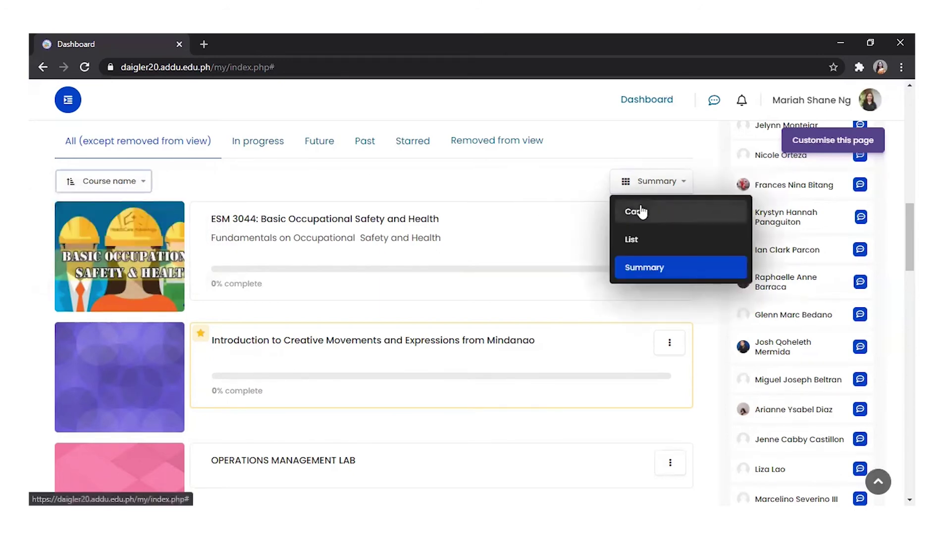
click(641, 212)
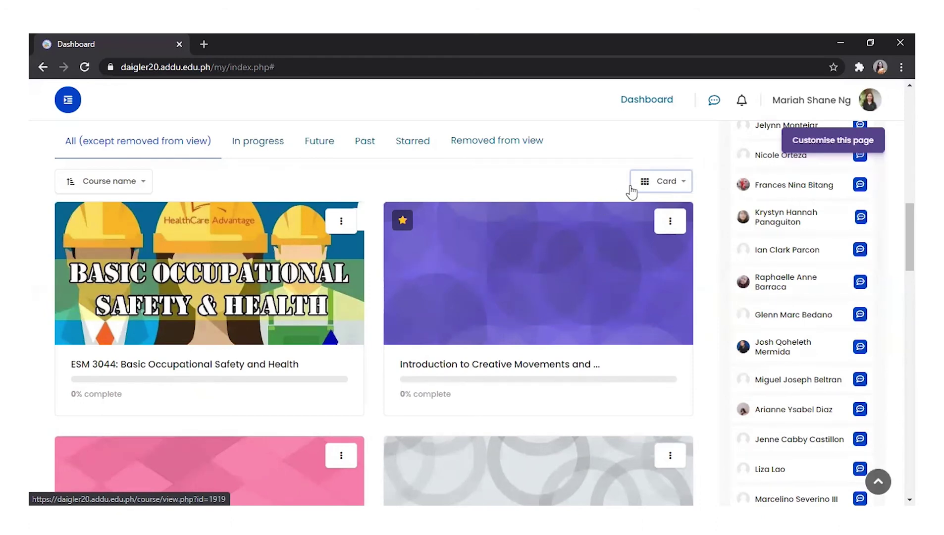
click(646, 183)
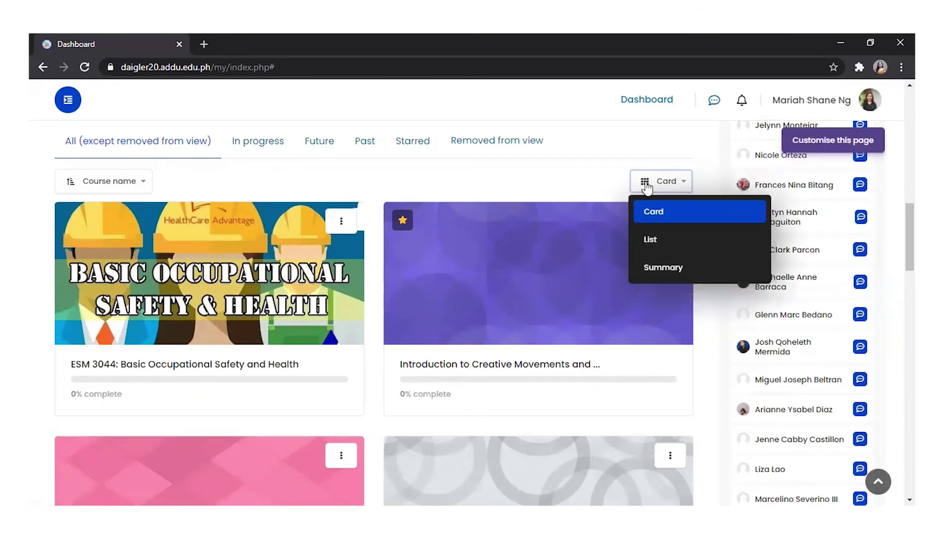
click(659, 237)
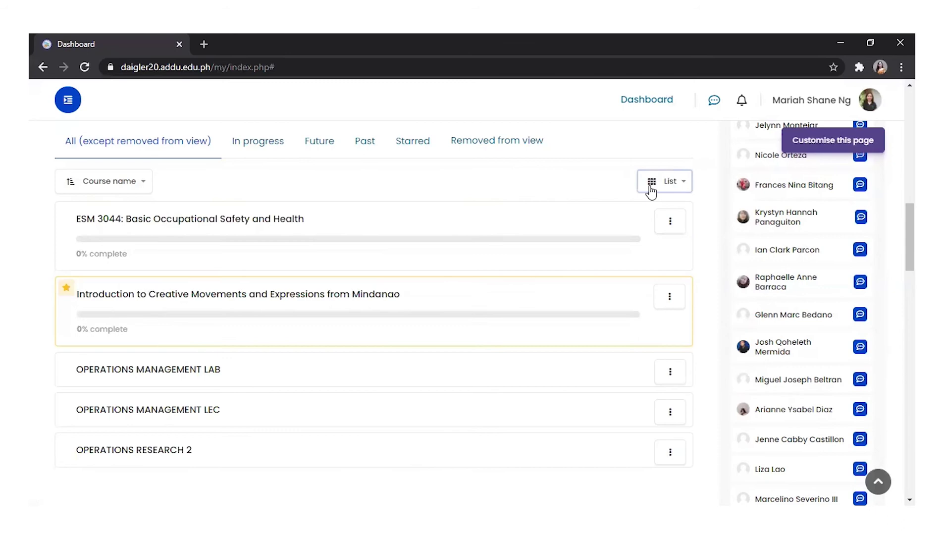
Return the course overview to Summary layout and reload the Dashboard
click(653, 188)
click(684, 270)
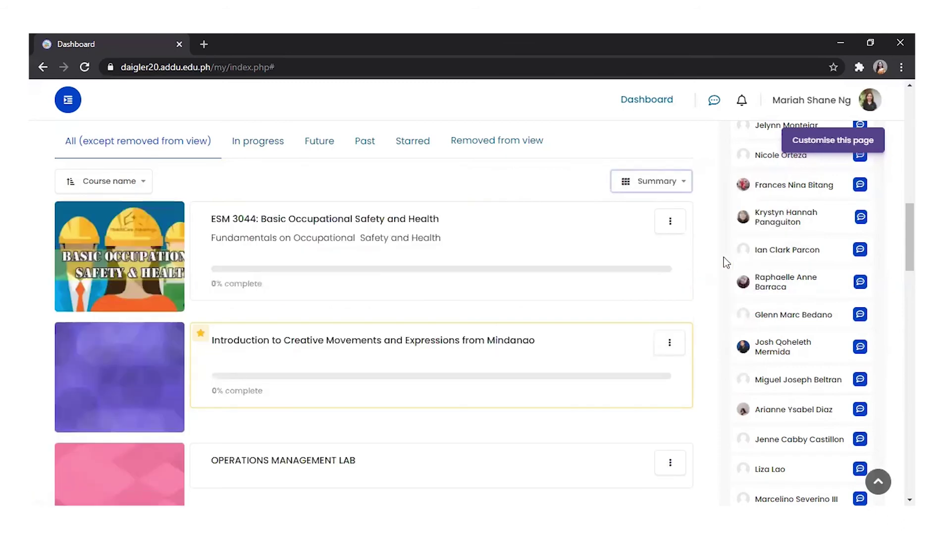
scroll(709, 198, up, 1)
click(681, 108)
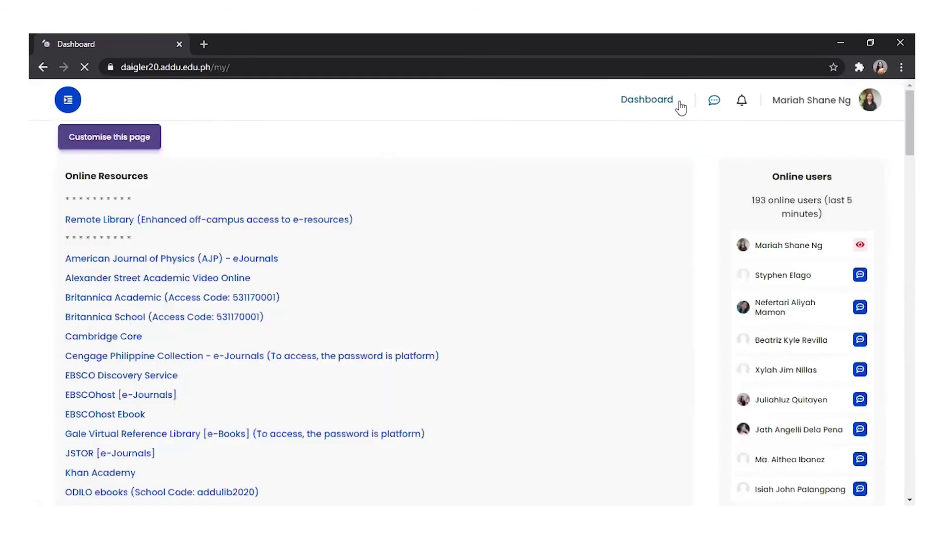